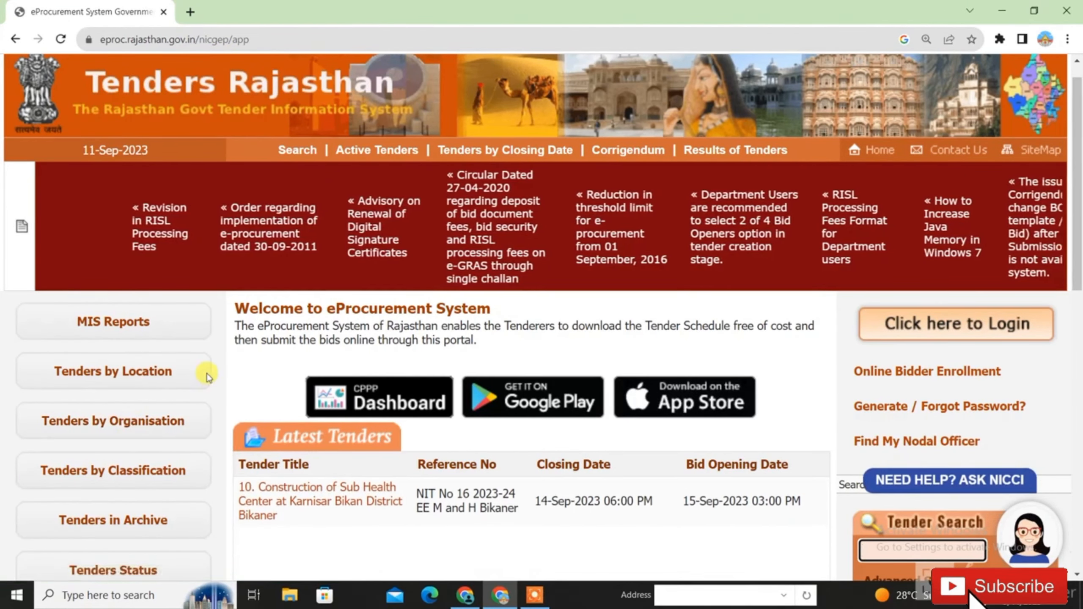
{"action": "left_click", "coordinate": [112, 423]}
{"action": "scroll", "coordinate": [1079, 164], "scroll_direction": "down", "scroll_amount": 8}
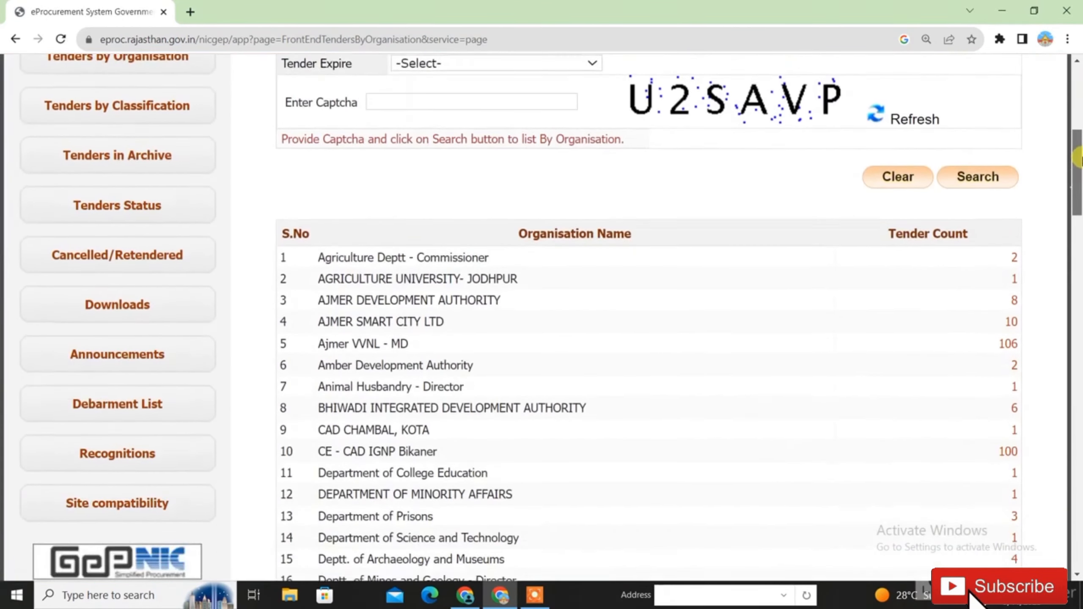
{"action": "left_click_drag", "start_coordinate": [1079, 164], "coordinate": [1077, 327]}
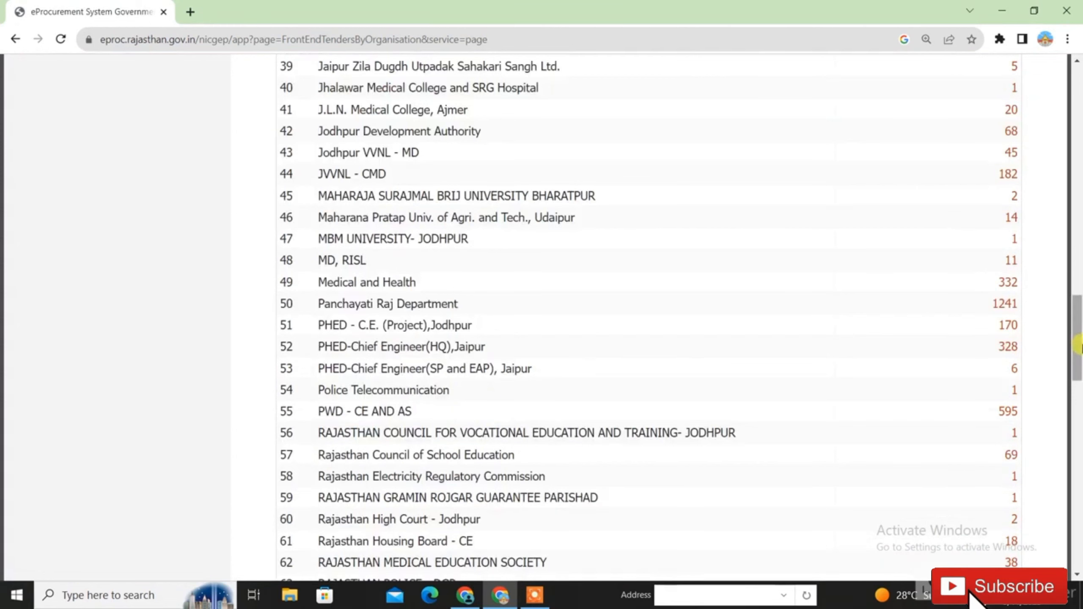
{"action": "left_click_drag", "start_coordinate": [1081, 333], "coordinate": [1079, 291]}
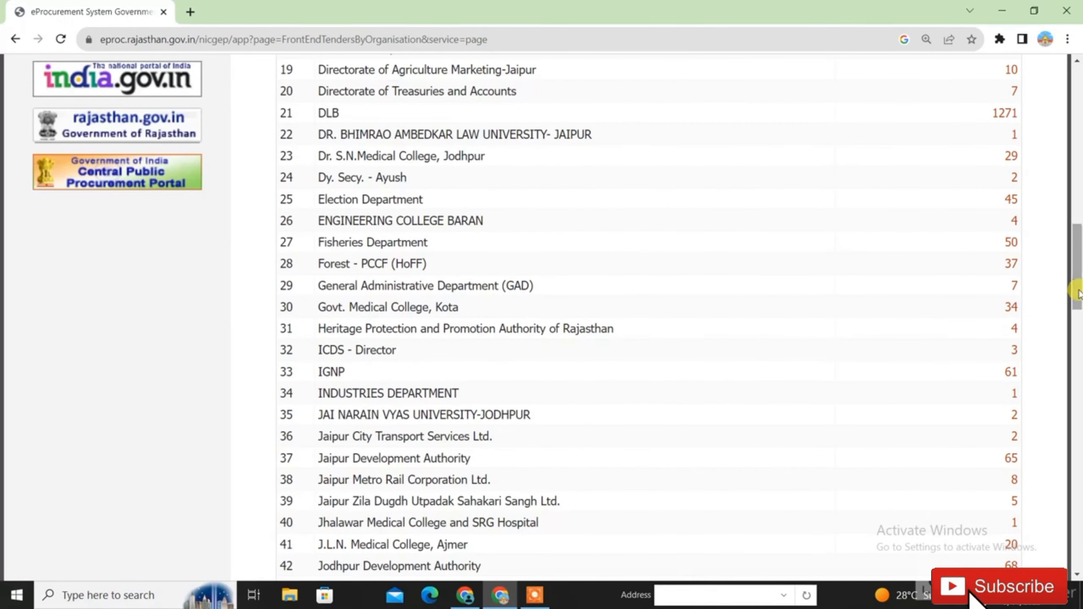
{"action": "left_click_drag", "start_coordinate": [1079, 294], "coordinate": [1079, 226]}
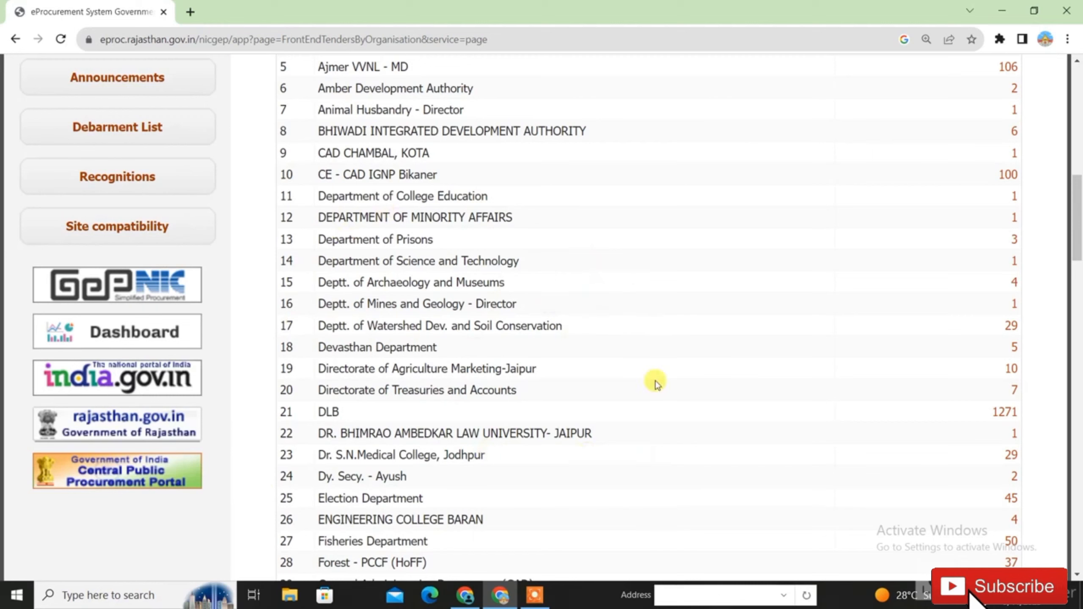
{"action": "scroll", "coordinate": [714, 351], "scroll_direction": "up", "scroll_amount": 8}
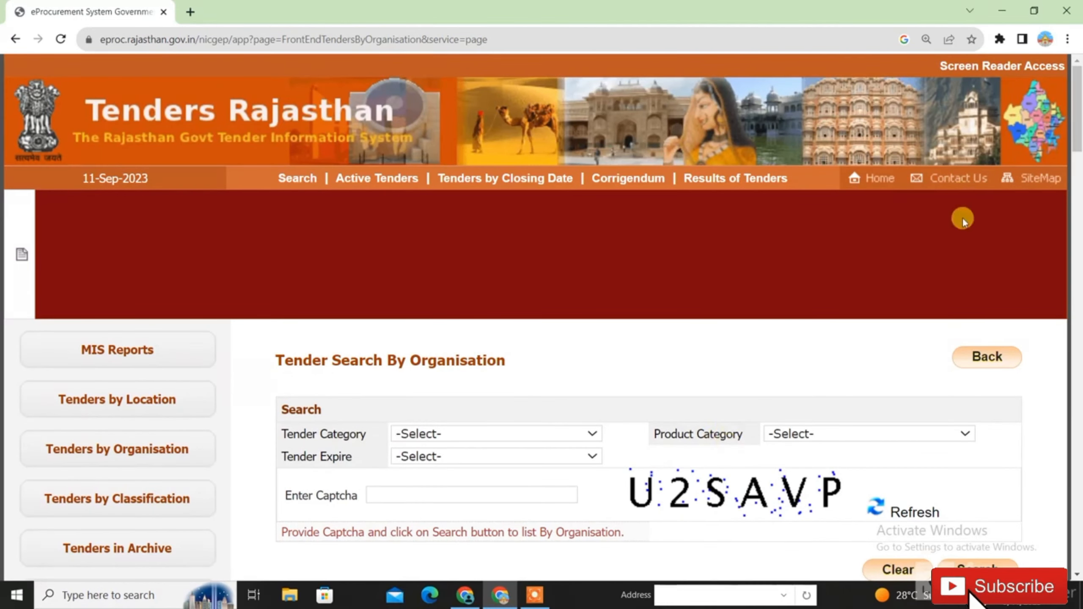
{"action": "left_click", "coordinate": [880, 183]}
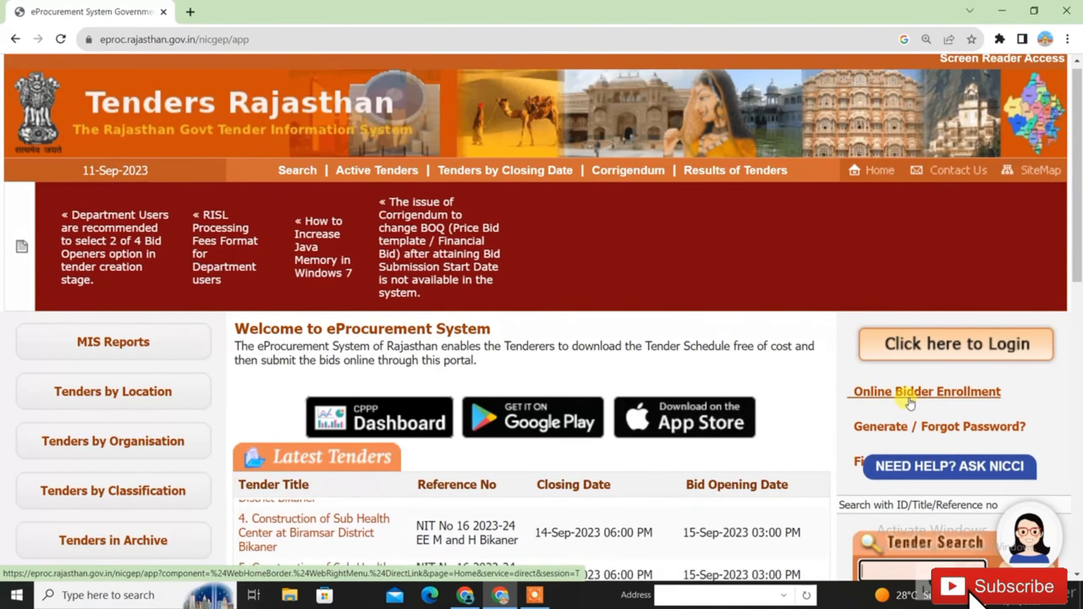
- Start a new Online Bidder Enrollment and keep IND (91) as the mobile country code
{"action": "left_click", "coordinate": [910, 403]}
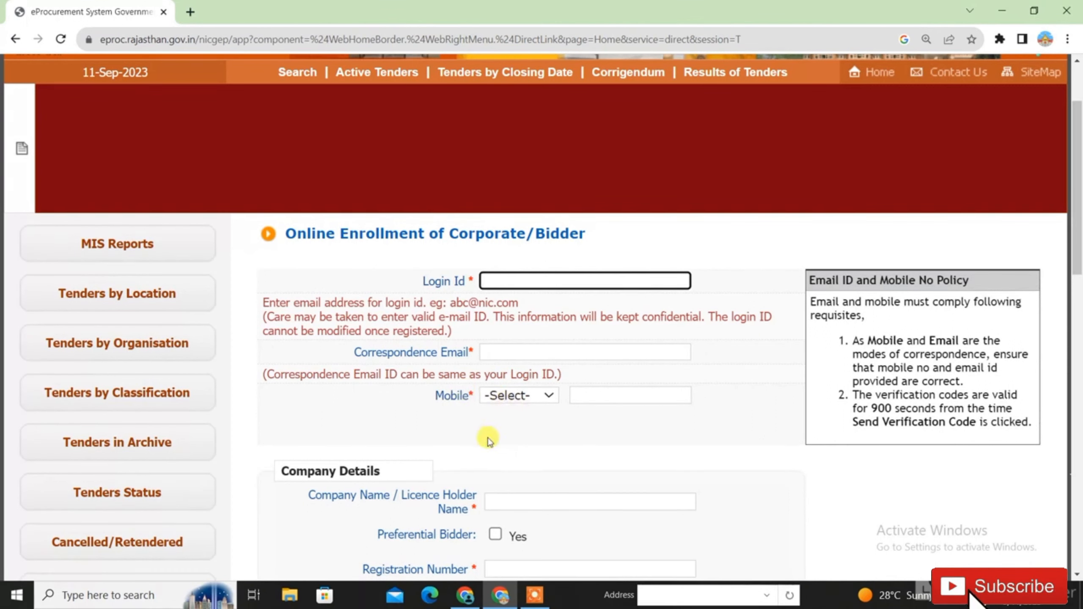
{"action": "left_click", "coordinate": [514, 397]}
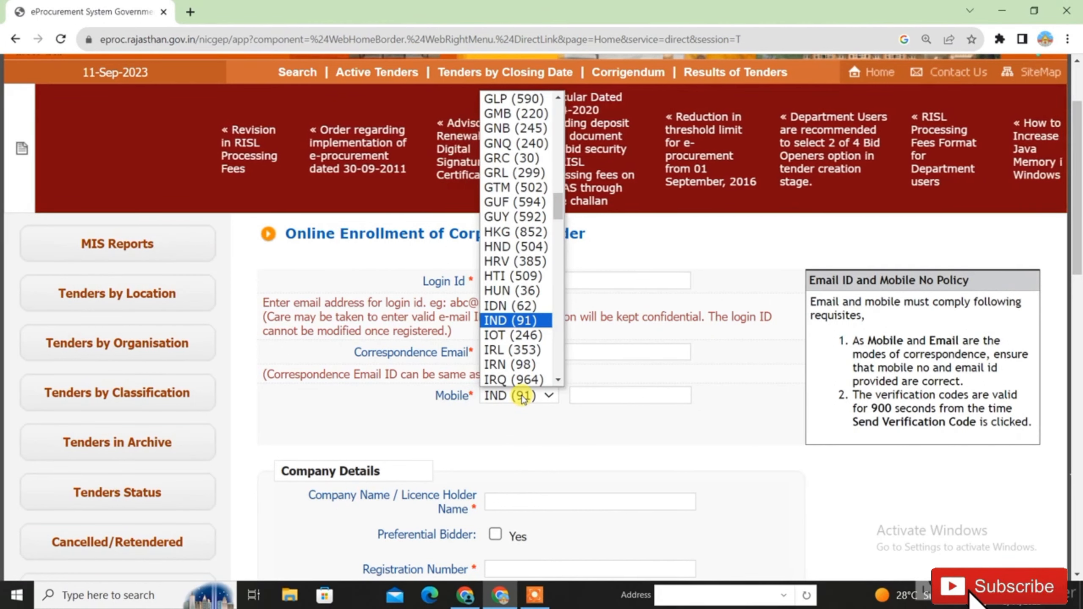
{"action": "left_click", "coordinate": [581, 395]}
{"action": "left_click", "coordinate": [584, 394]}
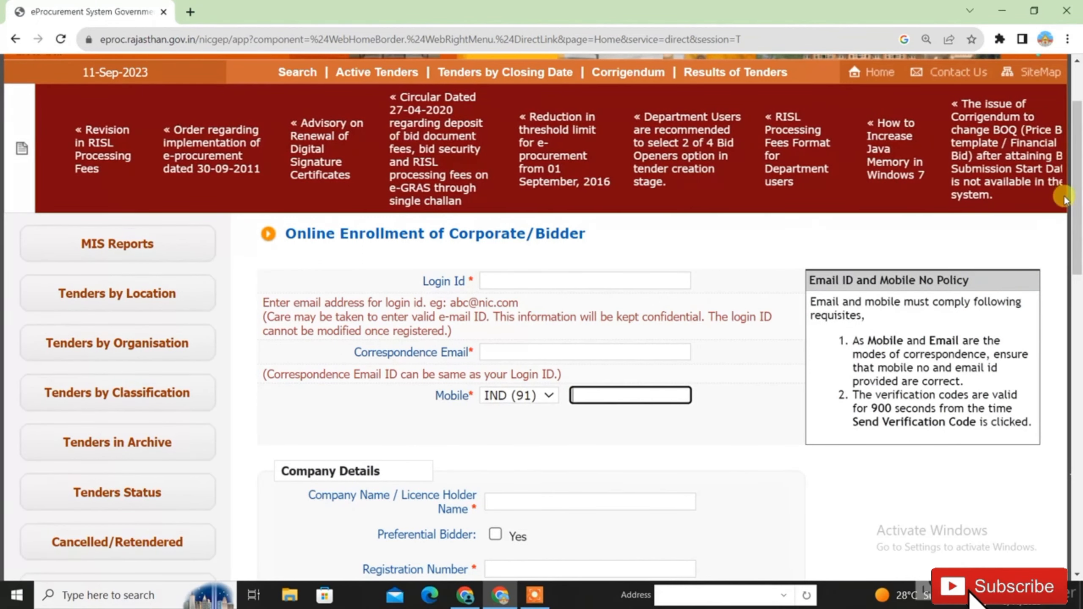
{"action": "left_click_drag", "start_coordinate": [1078, 231], "coordinate": [1079, 313]}
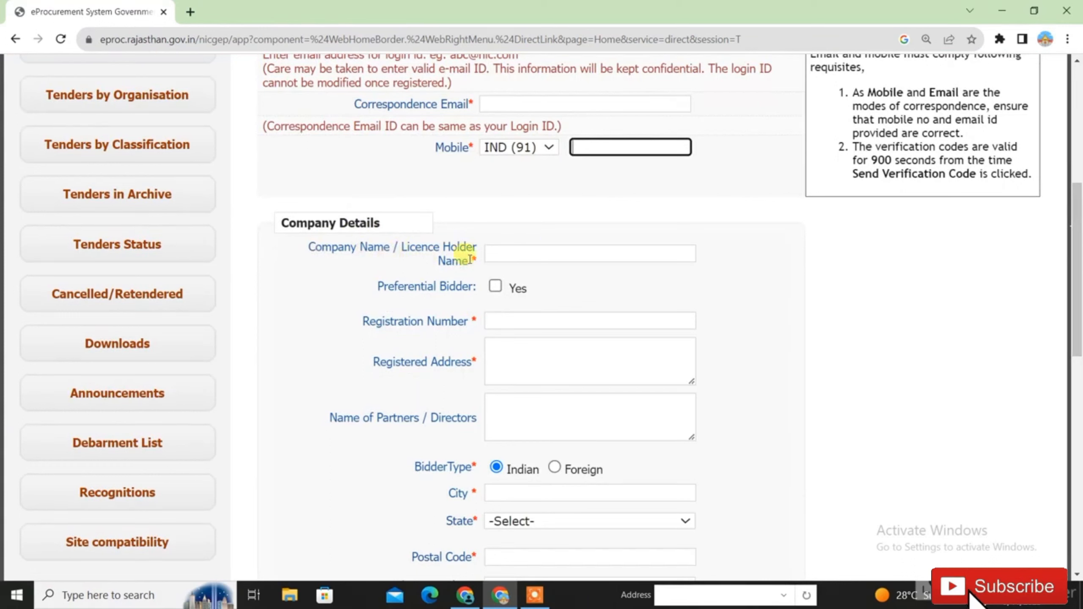
- Tick Preferential Bidder with MSME category, then go through the registration number, address and directors fields
{"action": "left_click", "coordinate": [508, 256]}
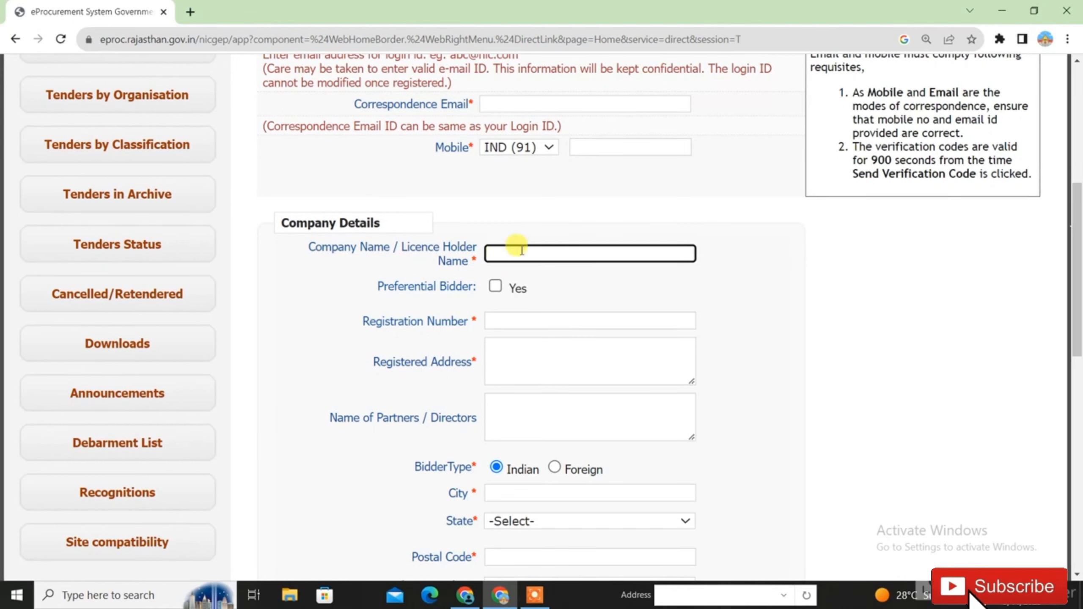
{"action": "left_click", "coordinate": [495, 288]}
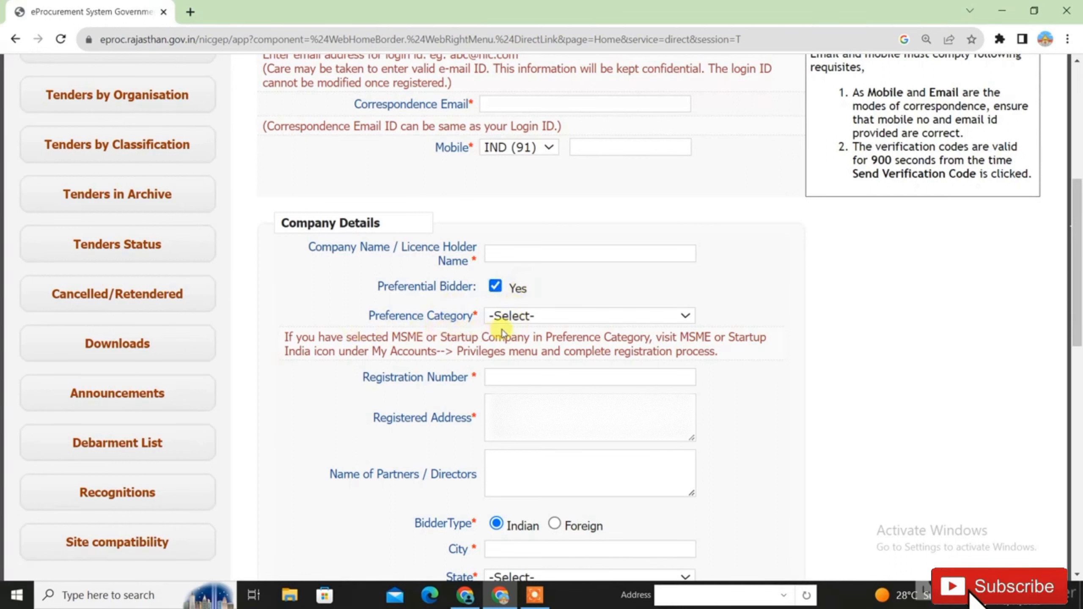
{"action": "left_click", "coordinate": [512, 316]}
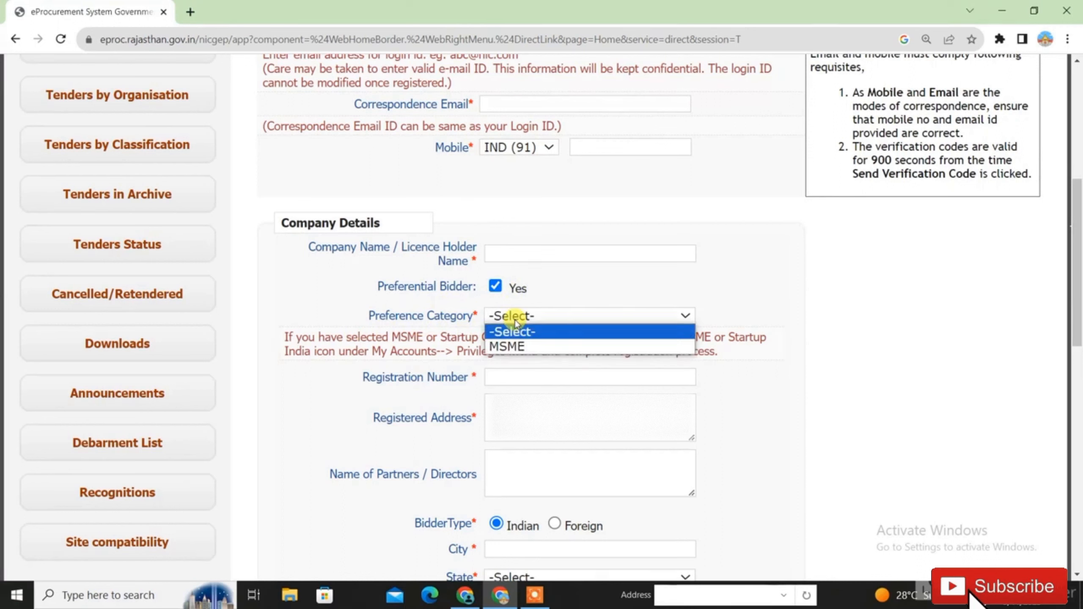
{"action": "left_click", "coordinate": [516, 345]}
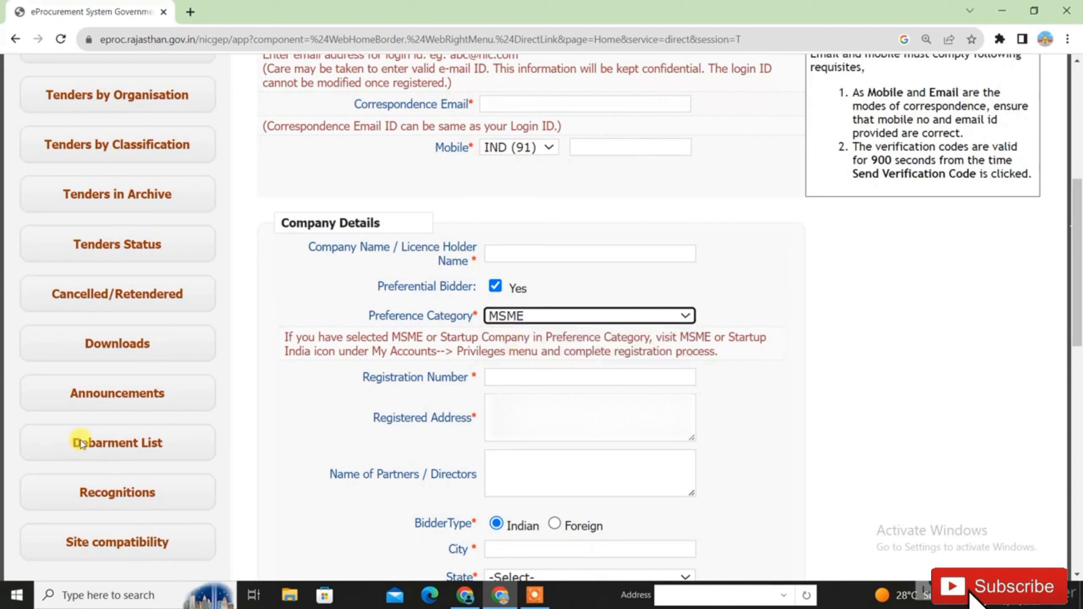
{"action": "left_click", "coordinate": [507, 378]}
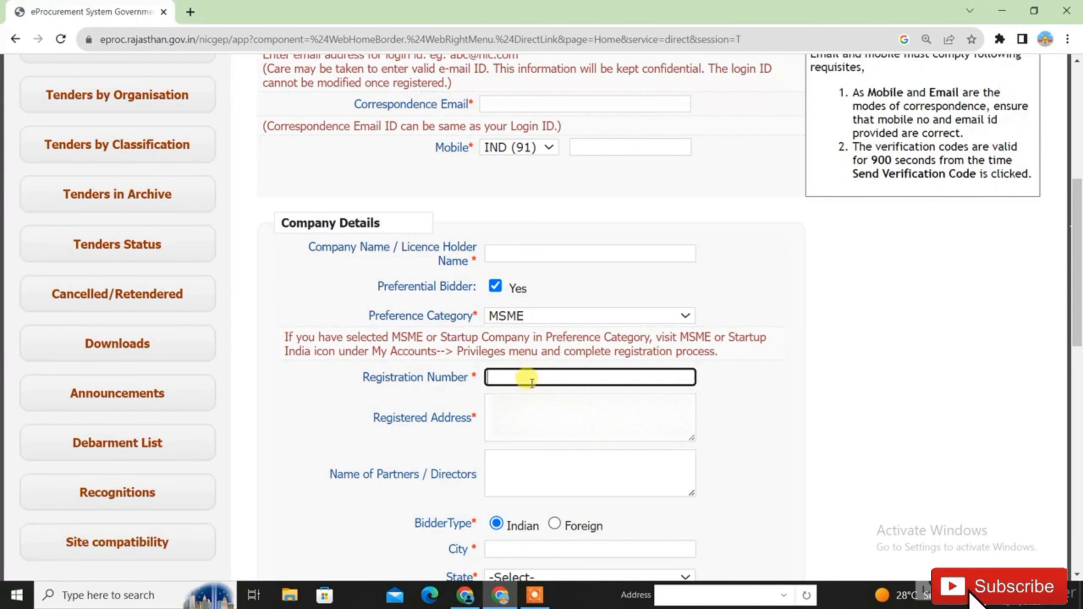
{"action": "left_click", "coordinate": [552, 438]}
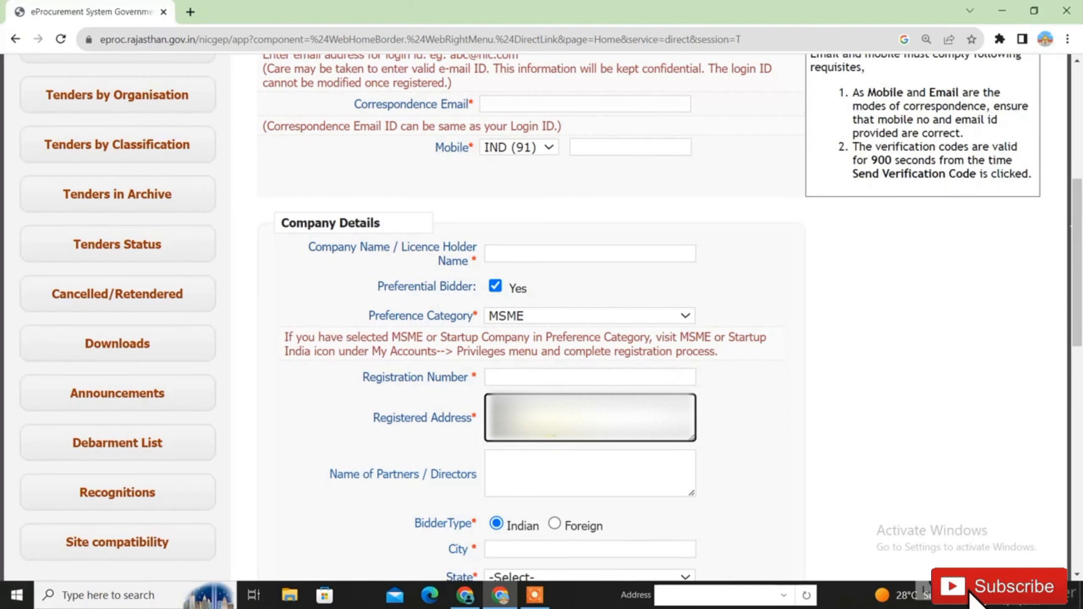
{"action": "left_click", "coordinate": [558, 467]}
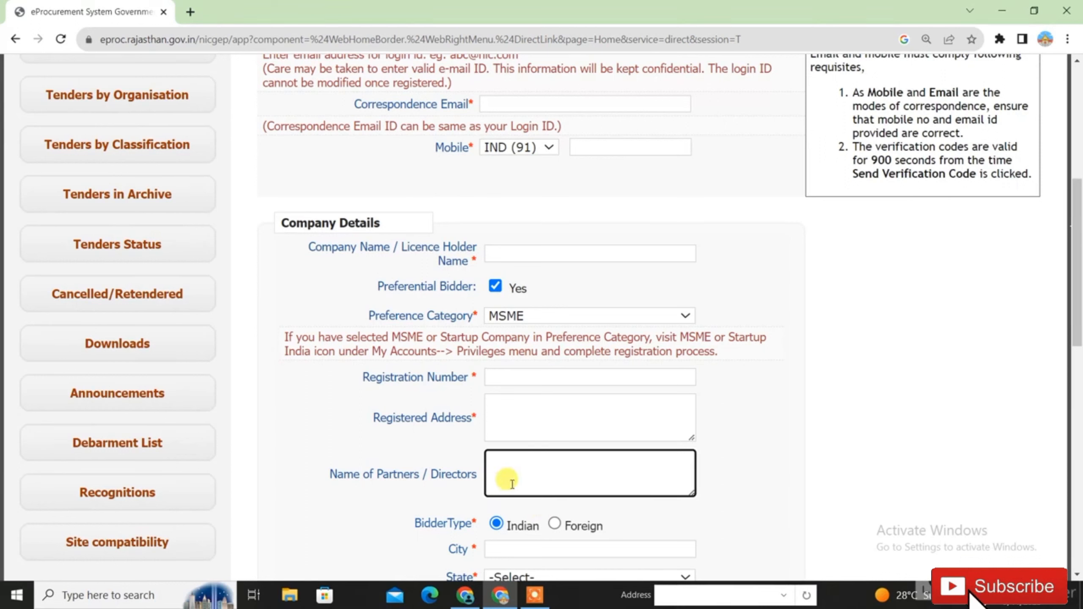
- Choose Chandigarh (UT) as the state, moving through the city, postal code and PAN/TAN fields
{"action": "scroll", "coordinate": [500, 332], "scroll_direction": "down", "scroll_amount": 5}
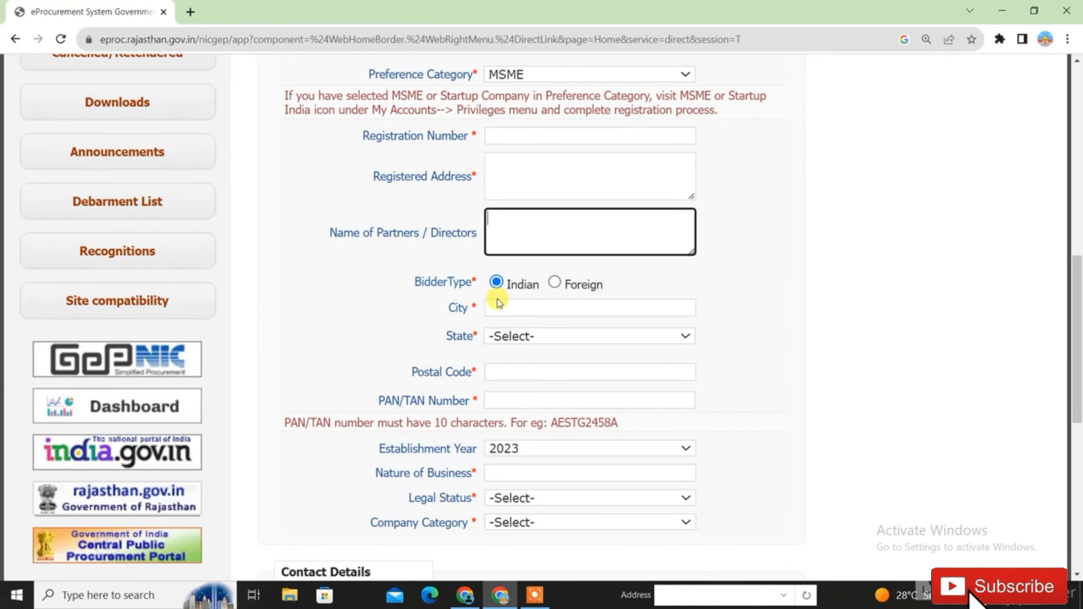
{"action": "left_click", "coordinate": [532, 309]}
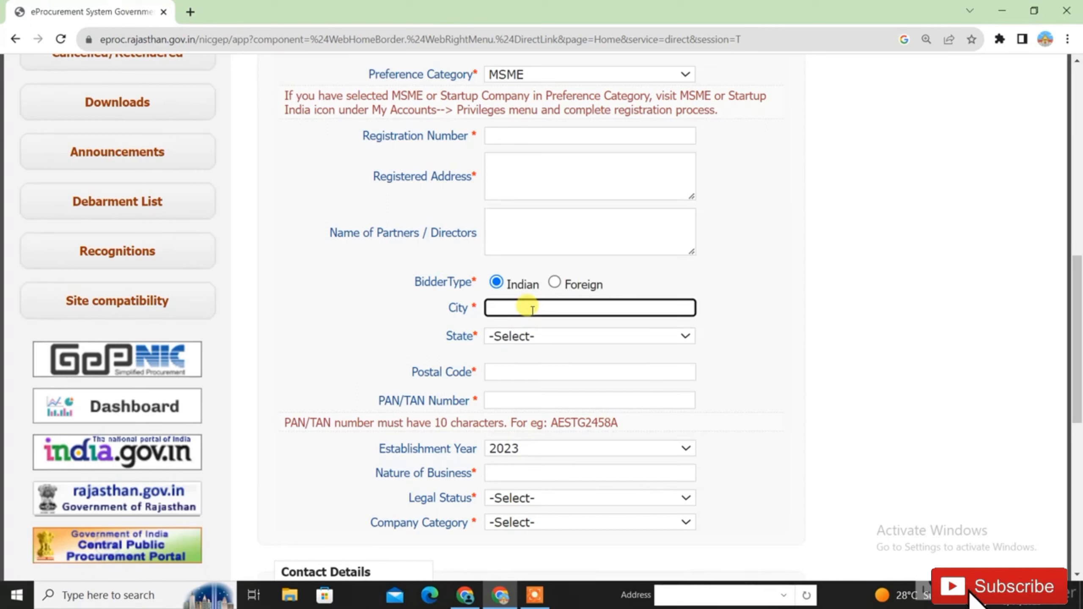
{"action": "left_click", "coordinate": [550, 340]}
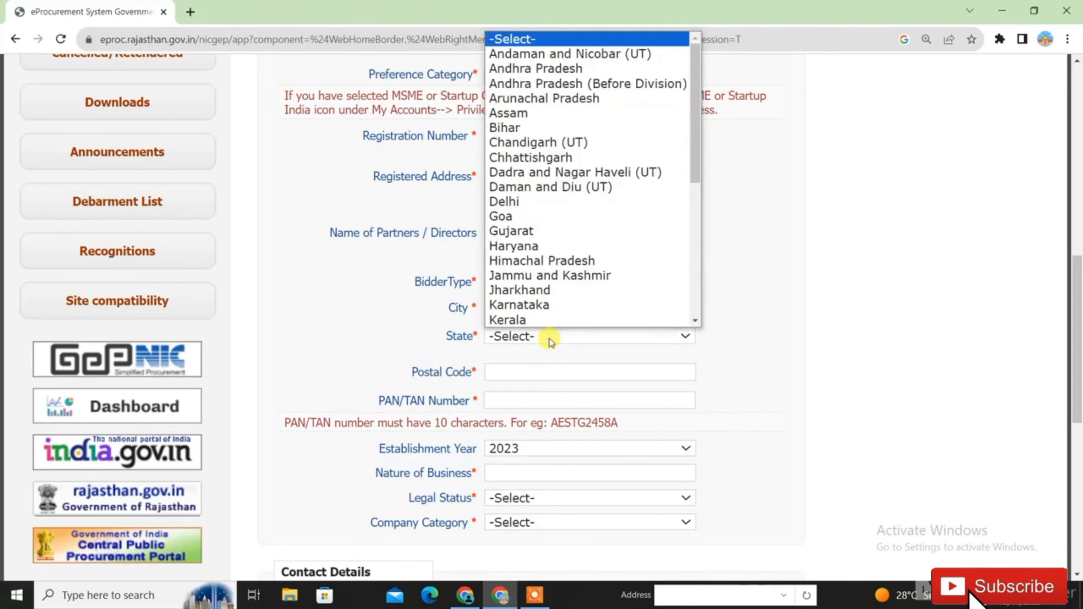
{"action": "key", "text": "c"}
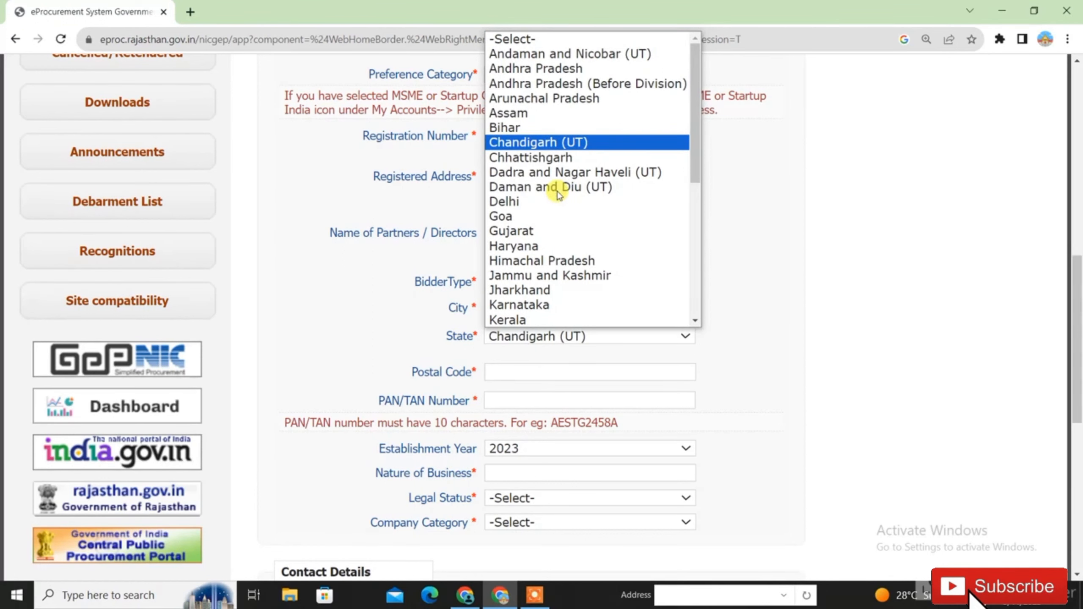
{"action": "left_click", "coordinate": [592, 142]}
{"action": "left_click", "coordinate": [501, 366]}
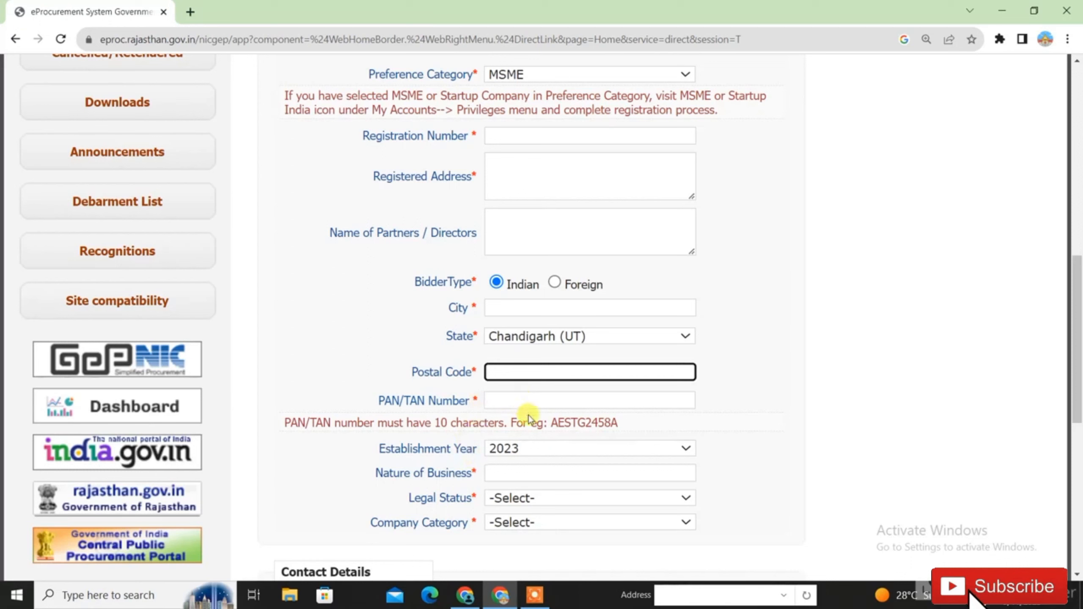
{"action": "left_click", "coordinate": [524, 400]}
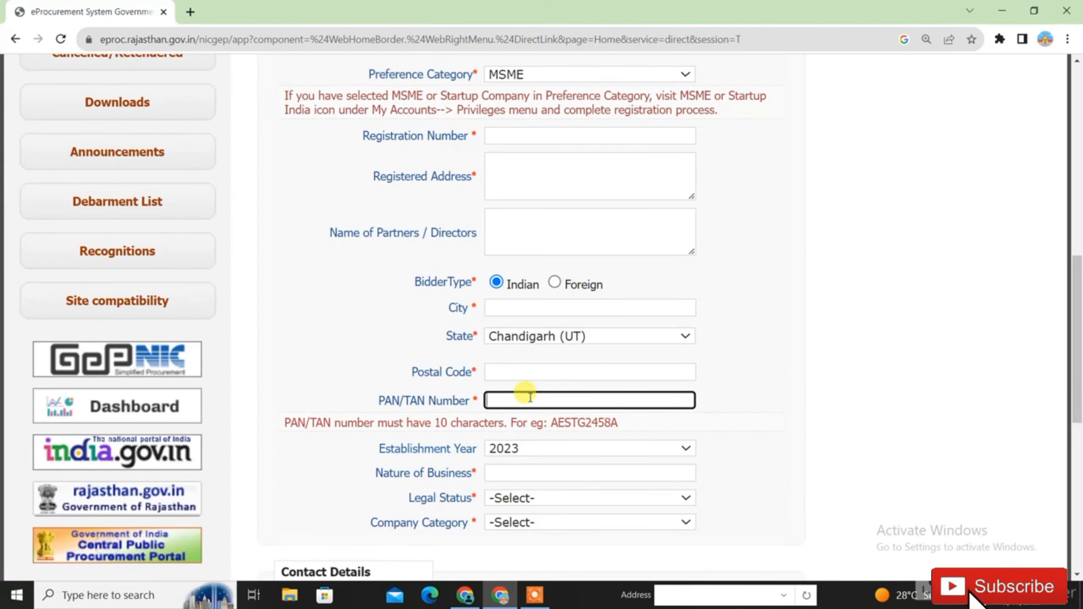
{"action": "scroll", "coordinate": [530, 396], "scroll_direction": "down", "scroll_amount": 5}
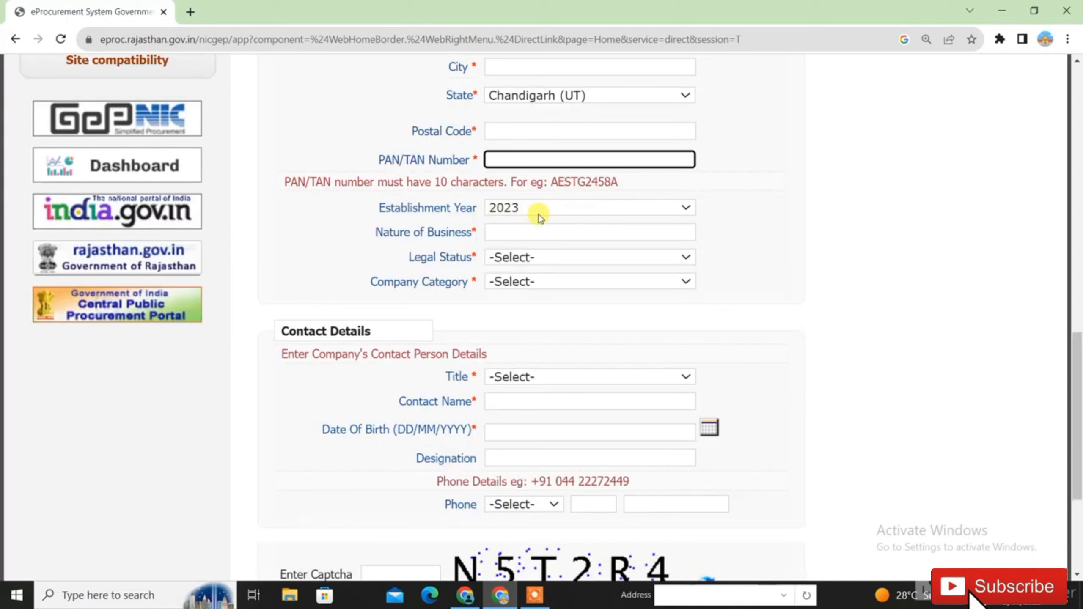
- Set the establishment year to 2005 and move on to the nature of business field
{"action": "left_click", "coordinate": [561, 213]}
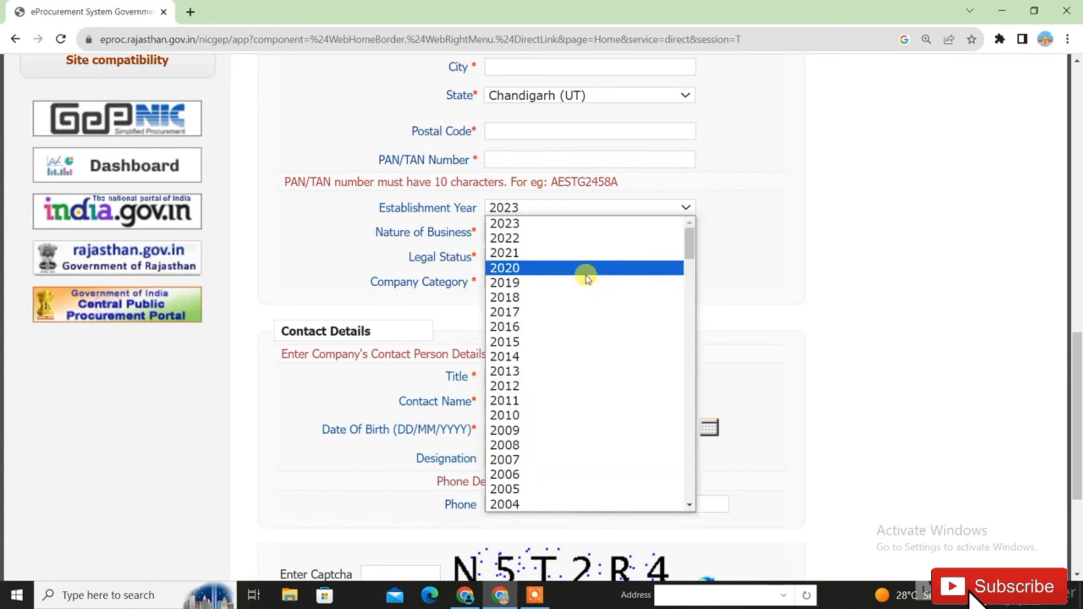
{"action": "left_click", "coordinate": [554, 490]}
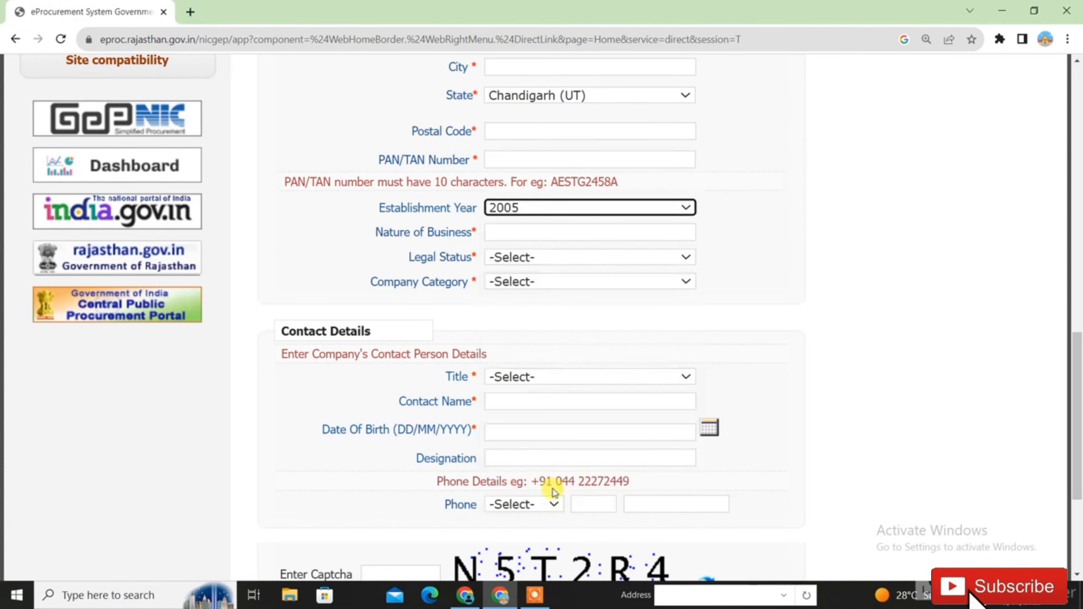
{"action": "left_click", "coordinate": [510, 235]}
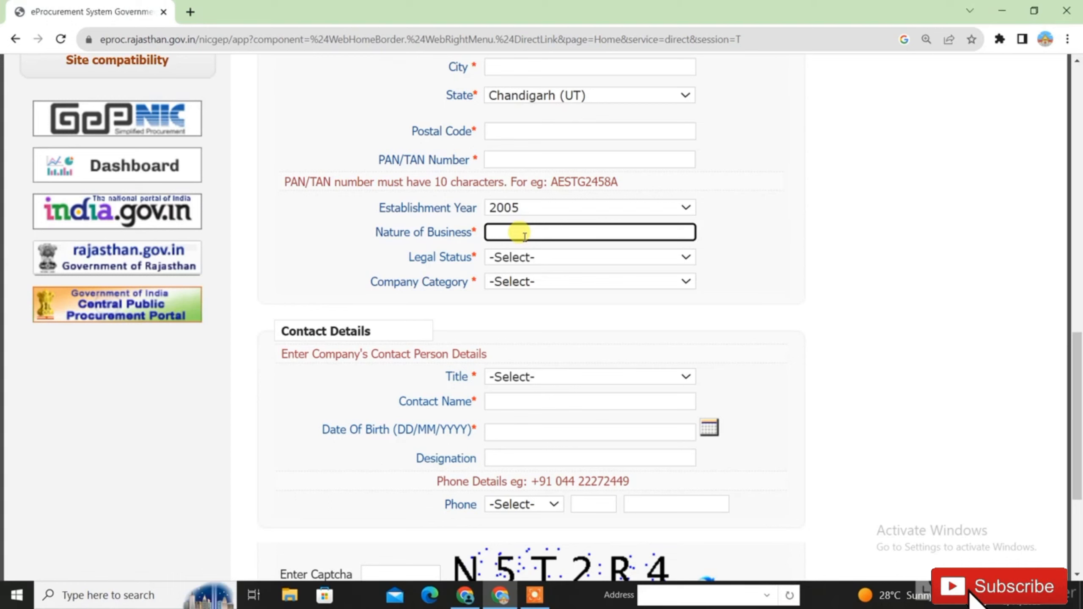
- Set legal status to Limited Company and pick Small Unit as per MSME for company category
{"action": "left_click", "coordinate": [514, 261]}
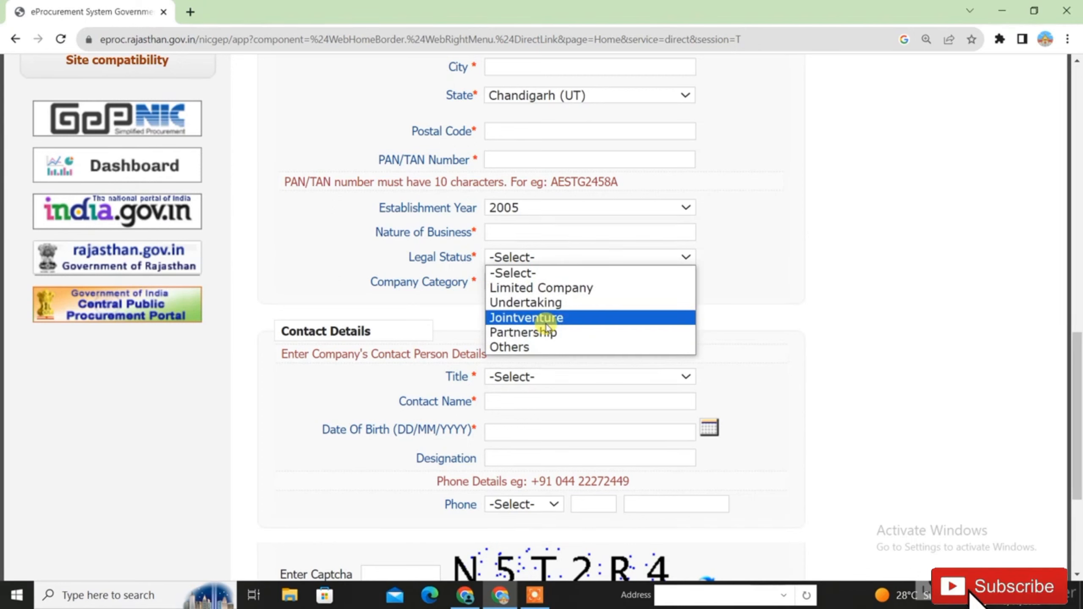
{"action": "left_click", "coordinate": [547, 288]}
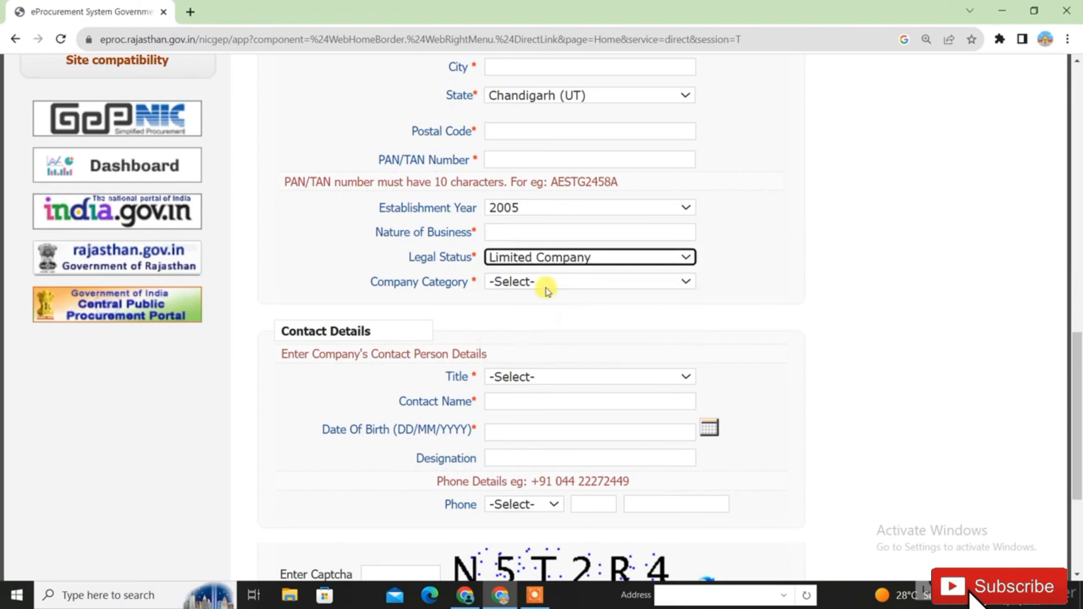
{"action": "left_click", "coordinate": [546, 287]}
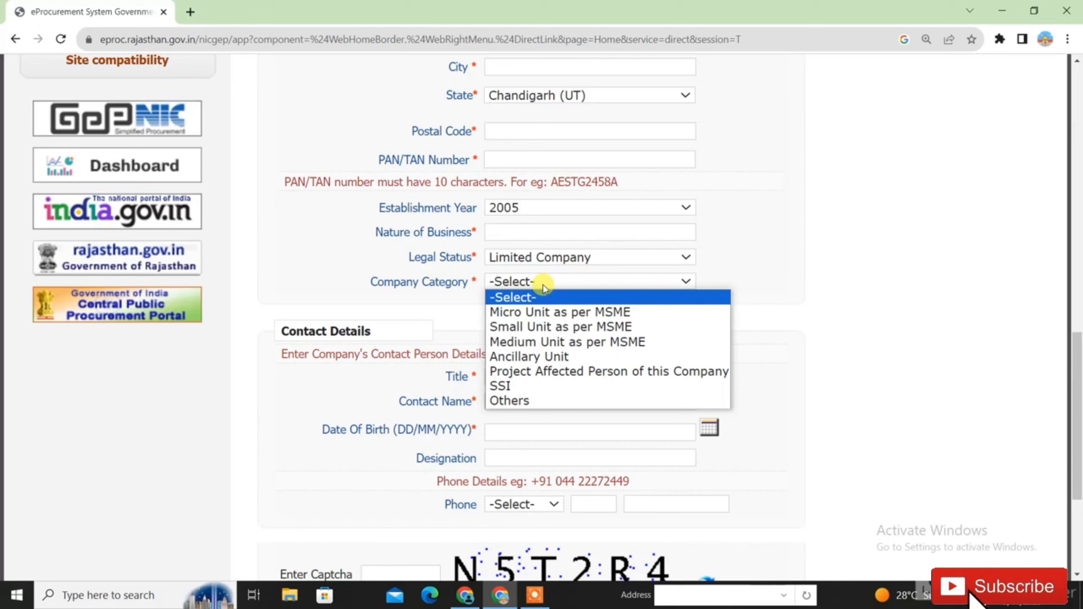
{"action": "left_click", "coordinate": [548, 327]}
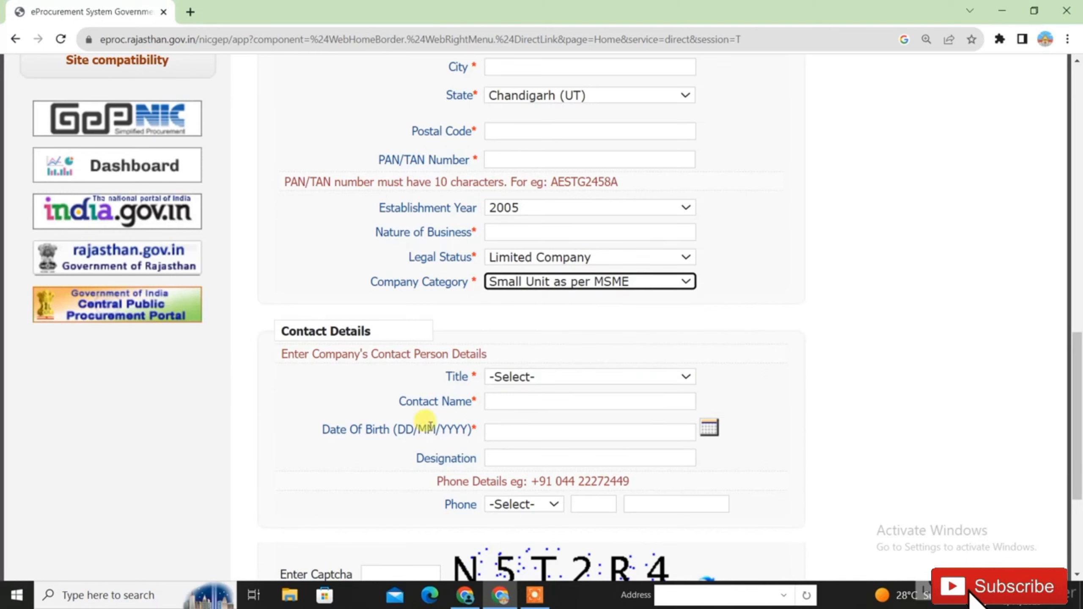
- Set the contact person's title to Ms and move to the contact name field
{"action": "left_click", "coordinate": [524, 381]}
{"action": "left_click", "coordinate": [514, 438]}
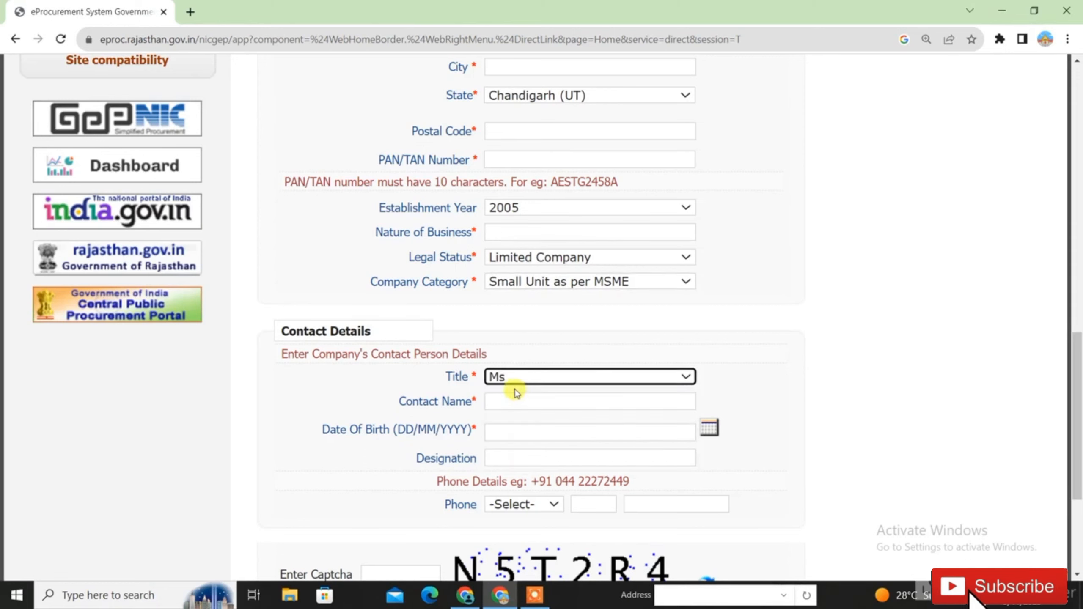
{"action": "left_click", "coordinate": [514, 389]}
{"action": "left_click", "coordinate": [516, 385]}
{"action": "left_click", "coordinate": [516, 438]}
{"action": "left_click", "coordinate": [492, 403]}
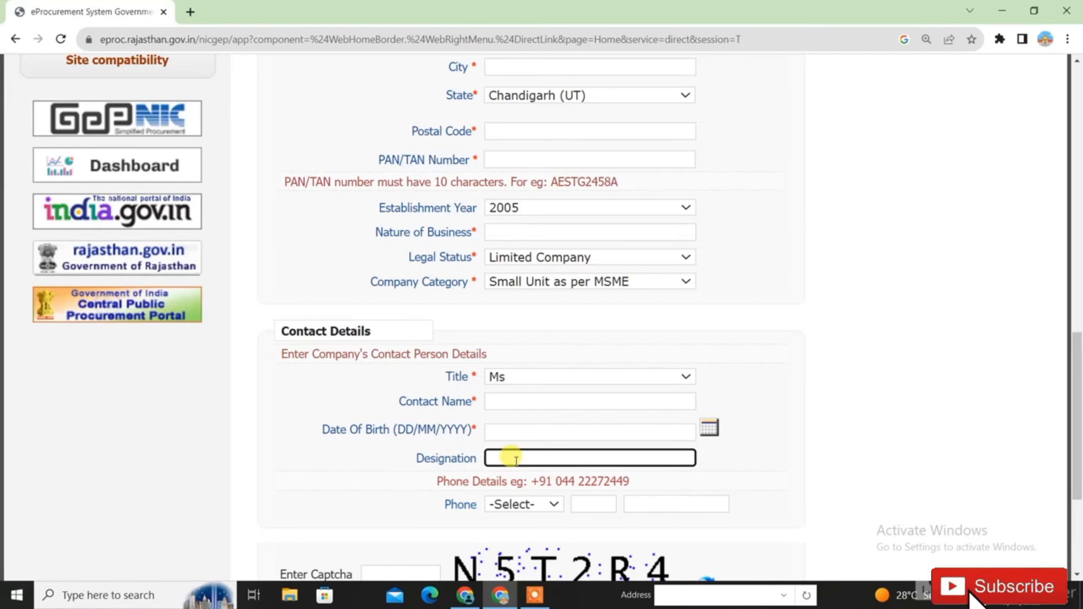
- Choose IND (91) as the phone country code, submitting the enrollment form
{"action": "left_click", "coordinate": [469, 507]}
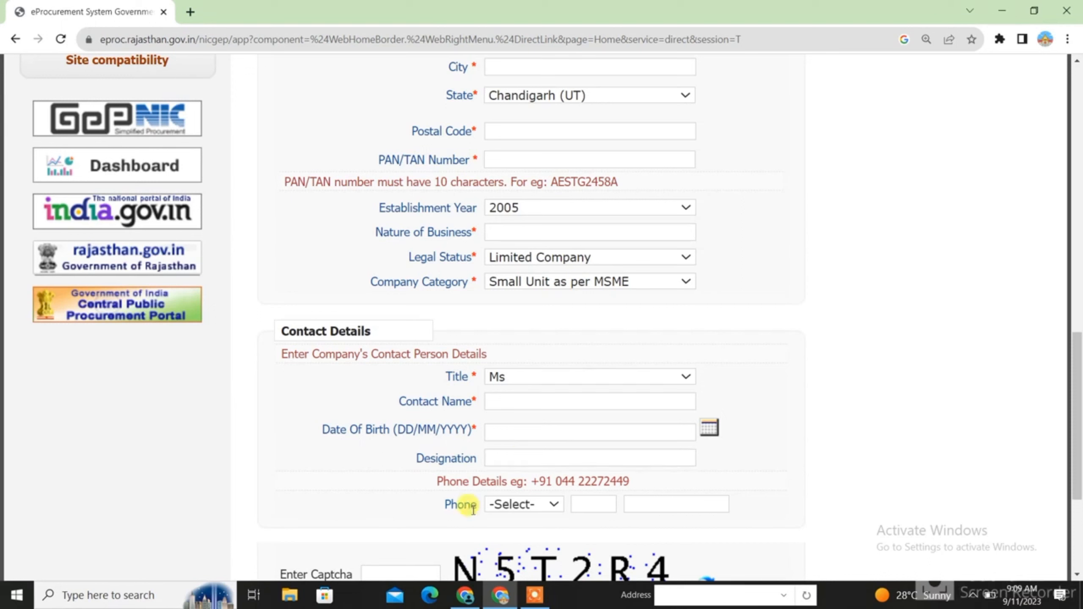
{"action": "left_click", "coordinate": [529, 510]}
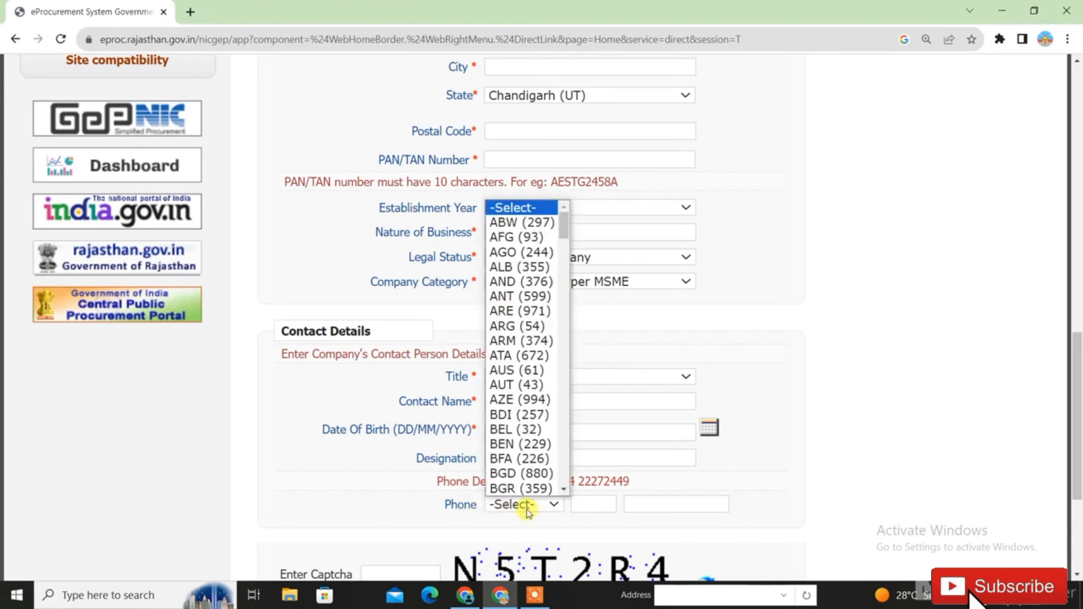
{"action": "type", "text": "ind"}
{"action": "key", "text": "Return"}
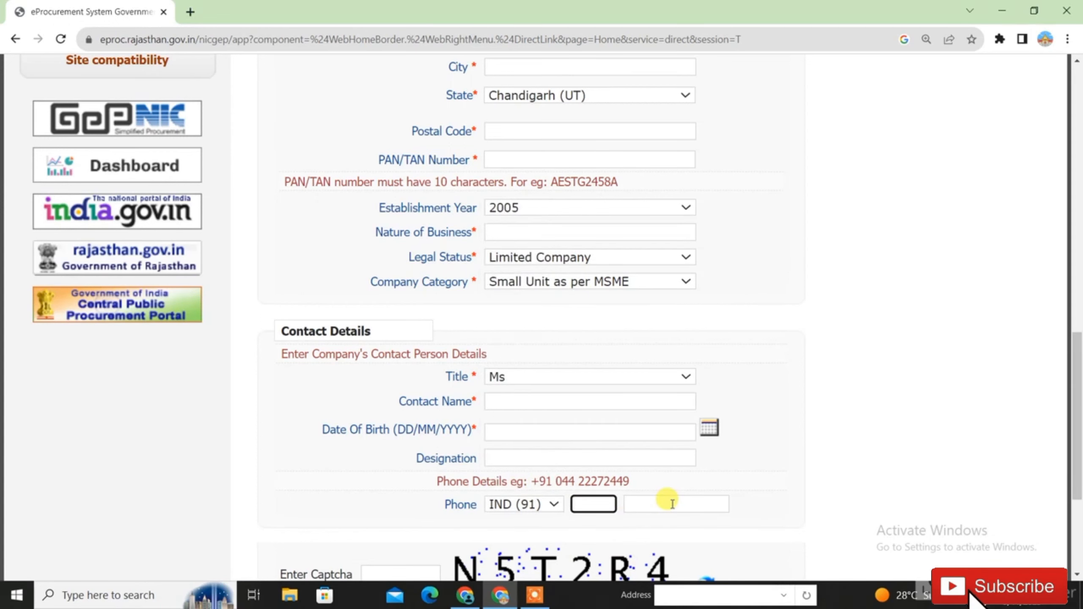
{"action": "scroll", "coordinate": [676, 505], "scroll_direction": "down", "scroll_amount": 2}
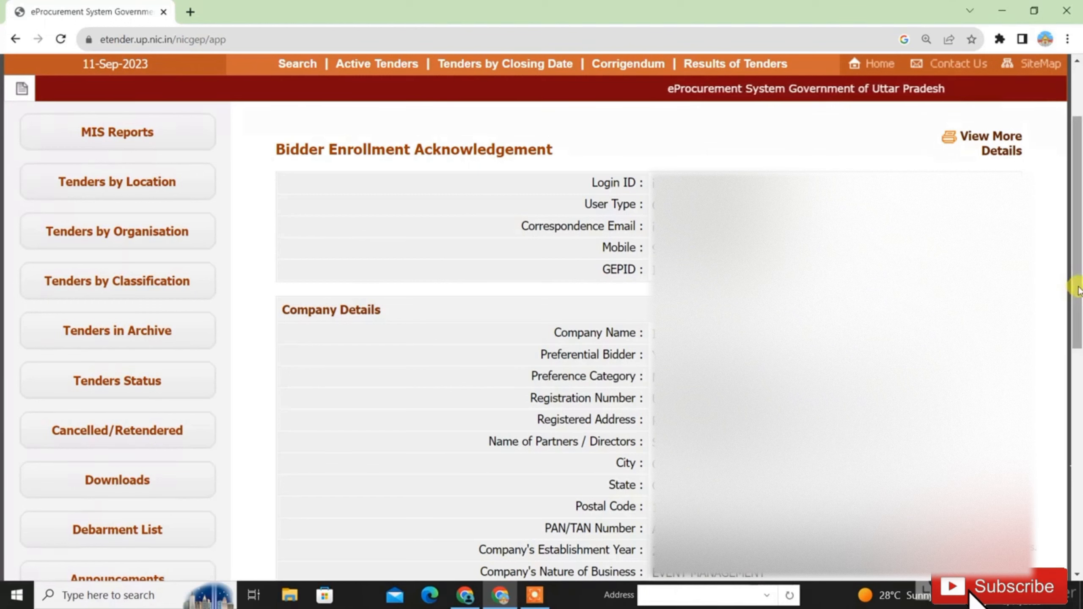
- Request verification codes by email and mobile from the acknowledgement page
{"action": "left_click_drag", "start_coordinate": [1078, 290], "coordinate": [1078, 412]}
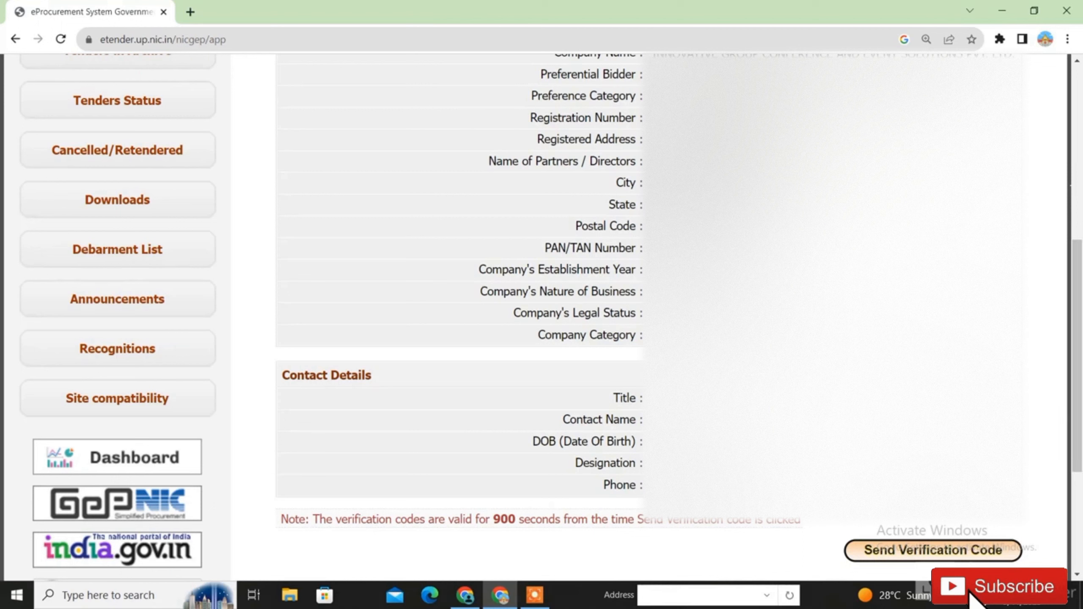
{"action": "left_click", "coordinate": [892, 558]}
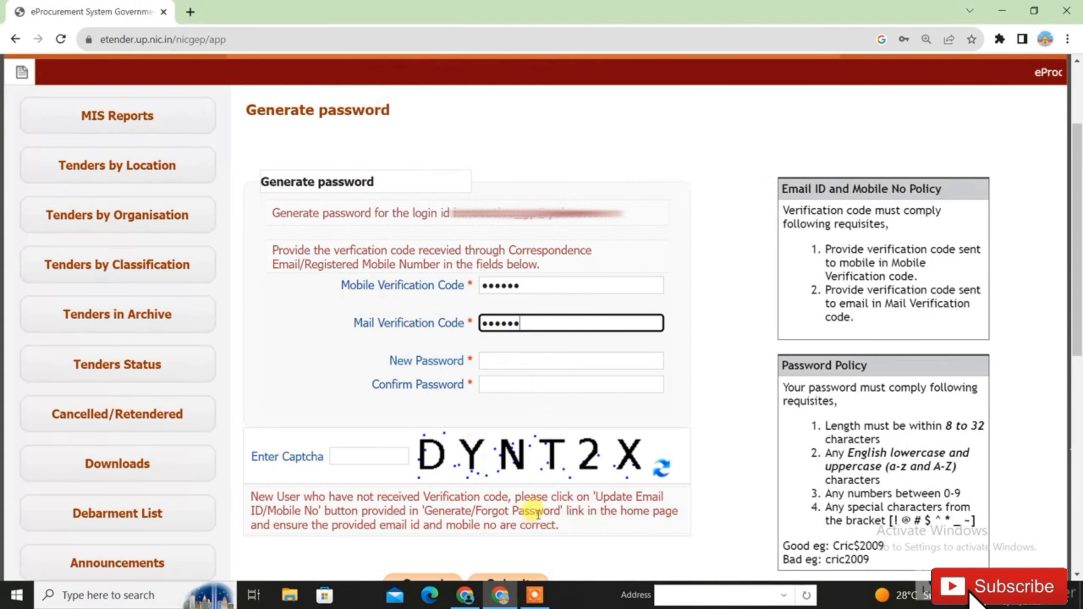
- Enter and confirm the new password, type captcha DYNT2X, and submit
{"action": "key", "text": "Tab"}
{"action": "key", "text": "ctrl+v"}
{"action": "key", "text": "Tab"}
{"action": "key", "text": "ctrl+v"}
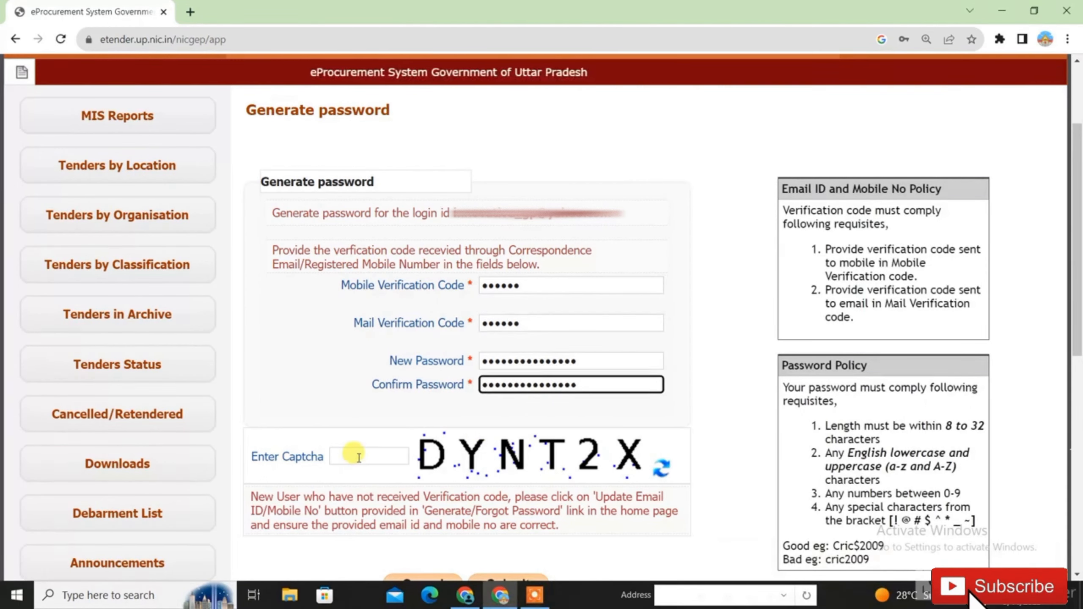
{"action": "left_click", "coordinate": [358, 459]}
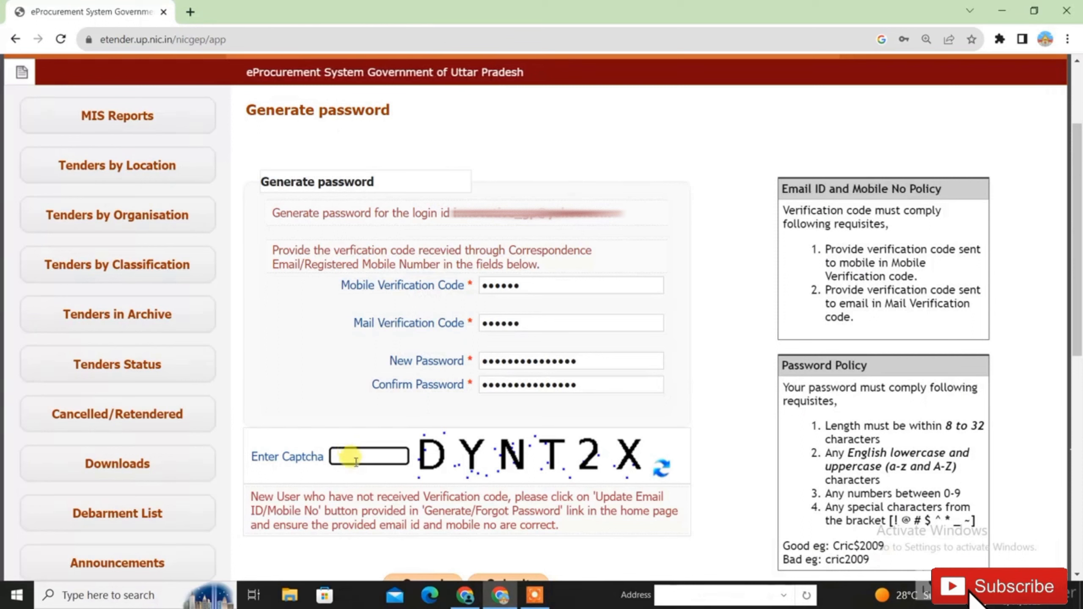
{"action": "type", "text": "DYNT2X"}
{"action": "scroll", "coordinate": [846, 363], "scroll_direction": "down", "scroll_amount": 1}
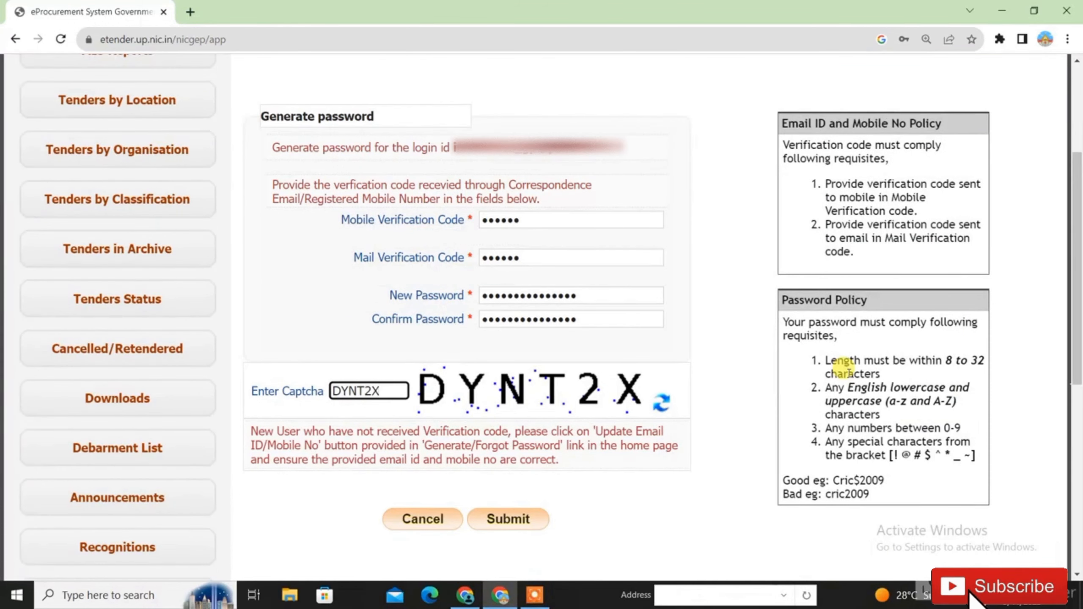
{"action": "left_click", "coordinate": [508, 529]}
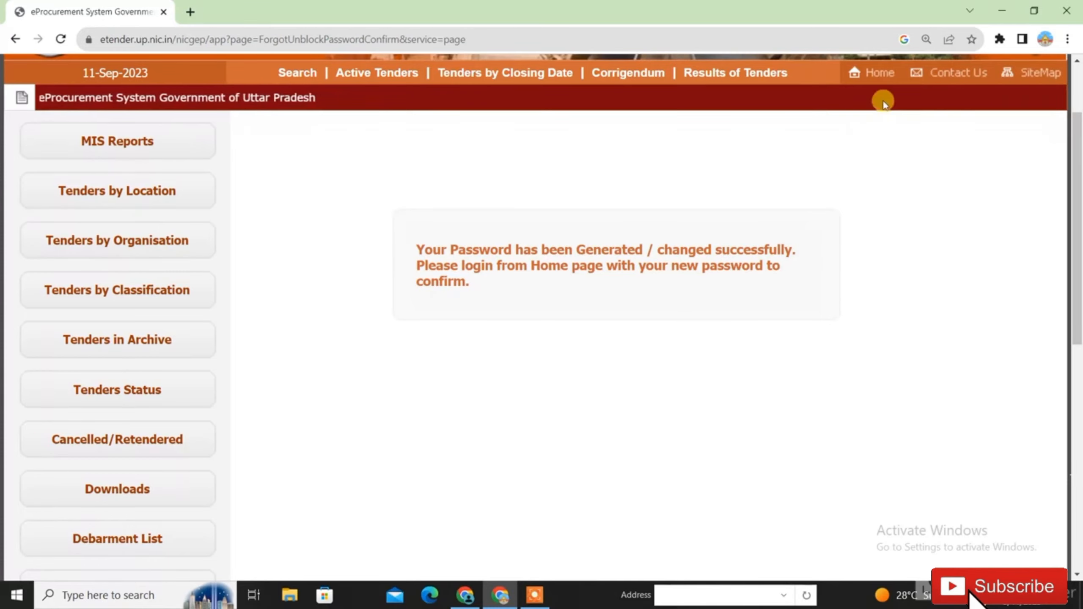
- Go from the Home page to the User Login form and start entering the credentials
{"action": "left_click", "coordinate": [876, 79]}
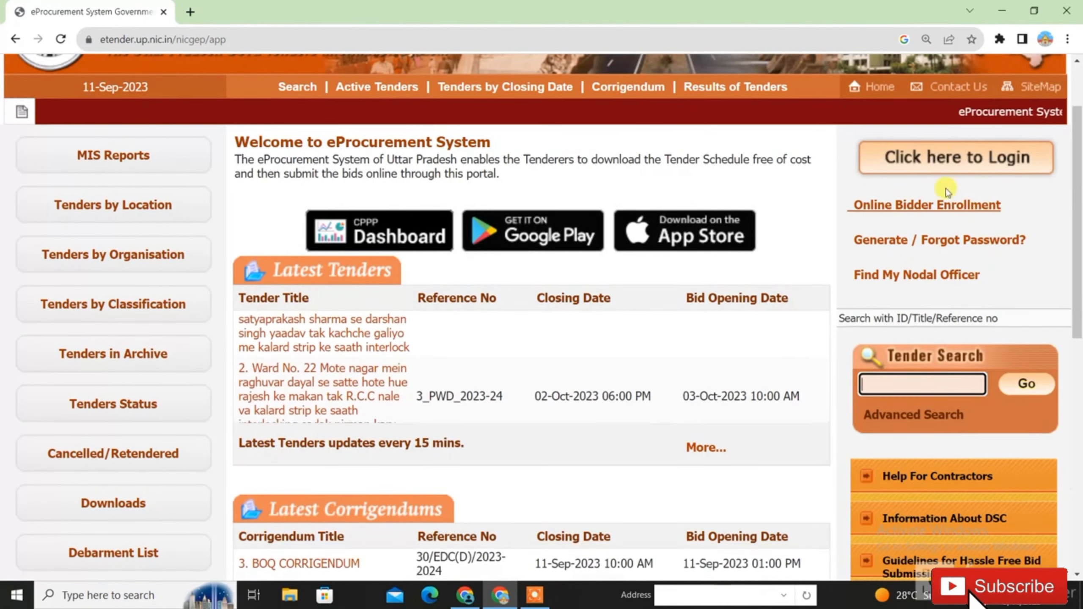
{"action": "left_click", "coordinate": [943, 159]}
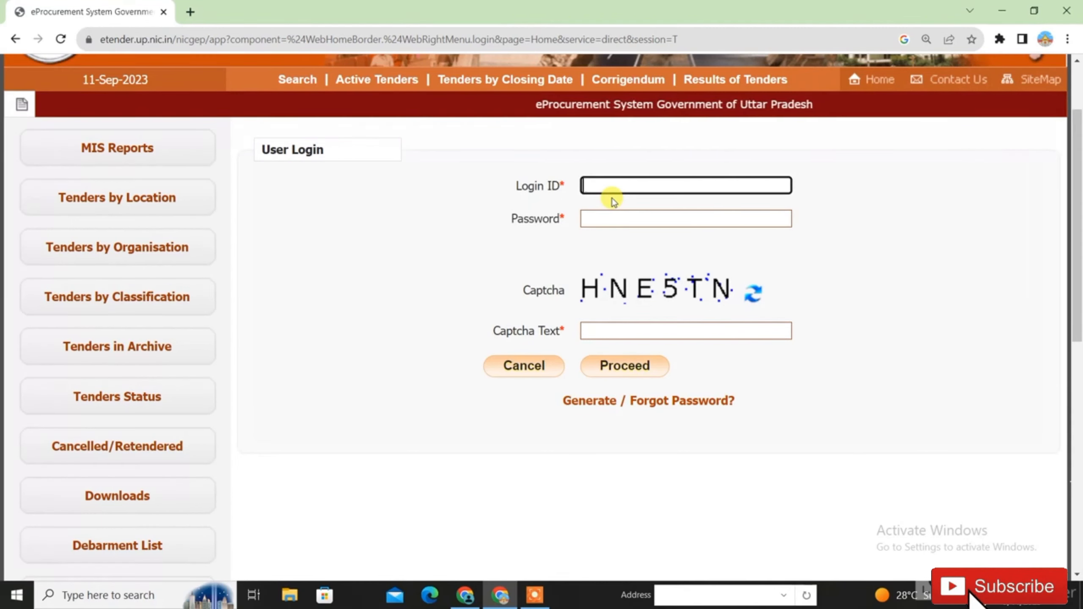
{"action": "left_click", "coordinate": [588, 218]}
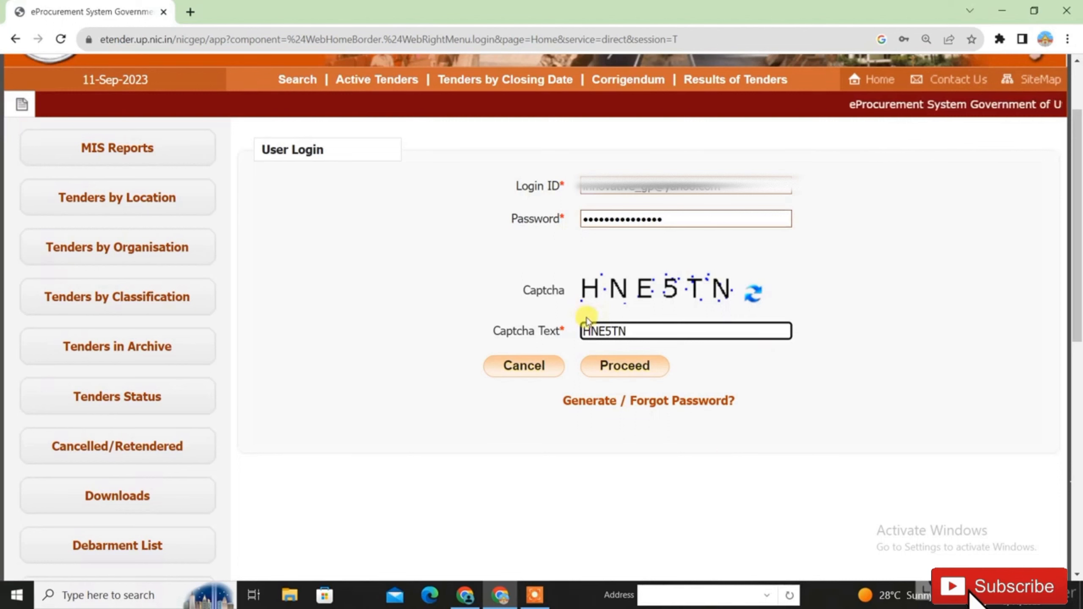
- Proceed with login to reach the User DSC Enrollment page
{"action": "left_click", "coordinate": [613, 371]}
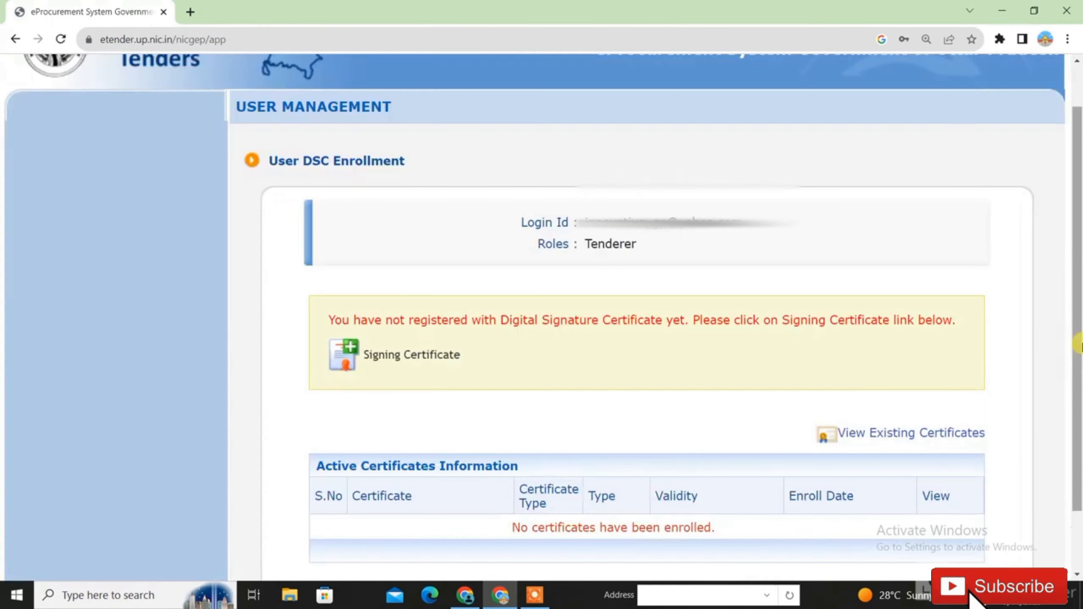